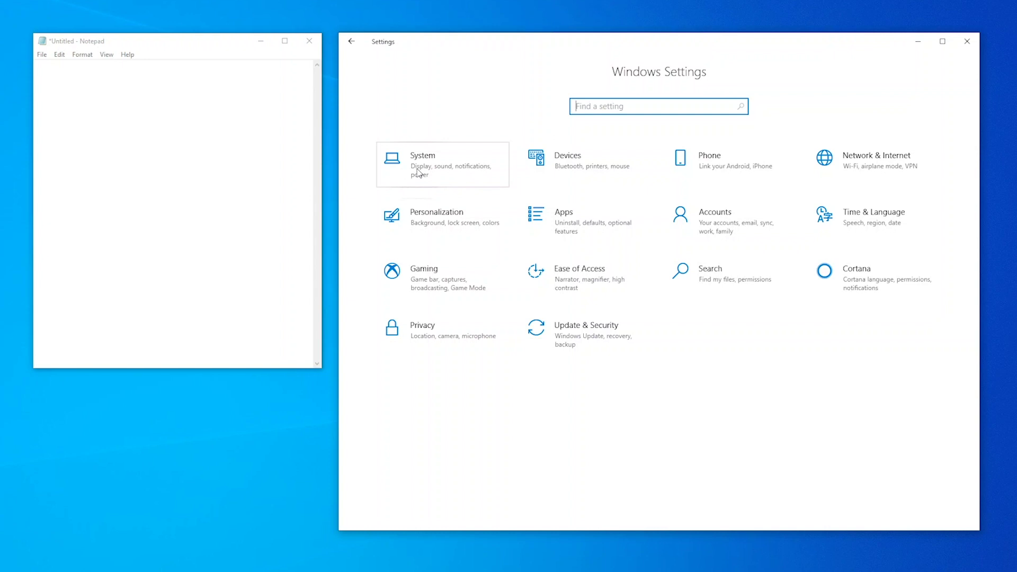
Turn on clipboard history under System > Clipboard in Settings, then return to Notepad.
{"action": "left_click", "coordinate": [419, 172]}
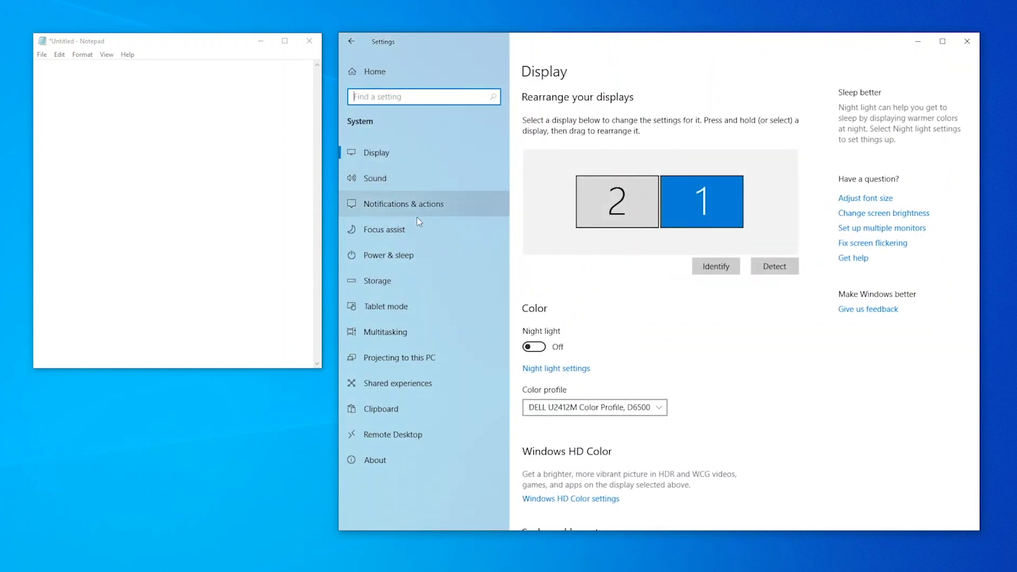
{"action": "left_click", "coordinate": [408, 412]}
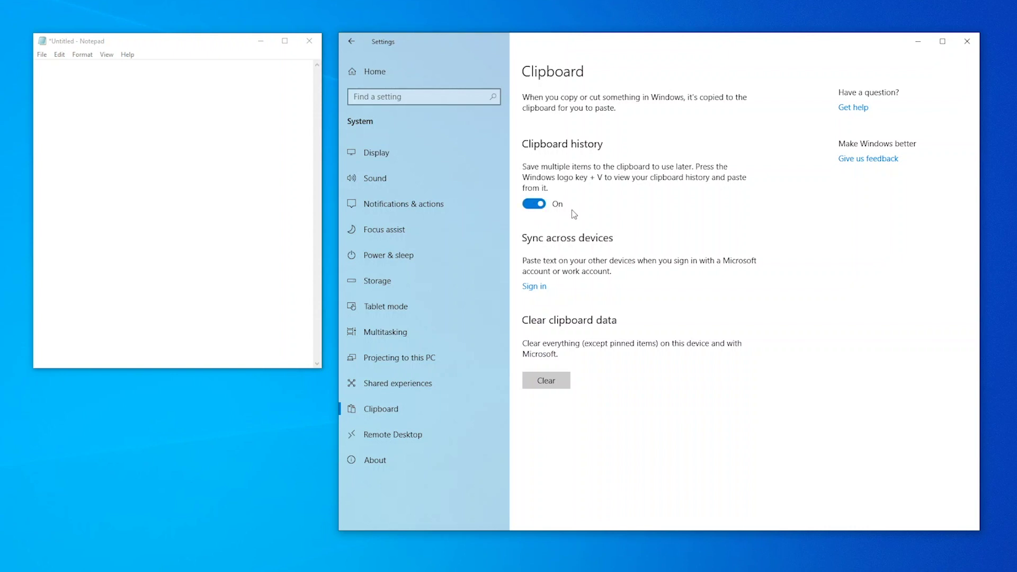
{"action": "left_click", "coordinate": [201, 43]}
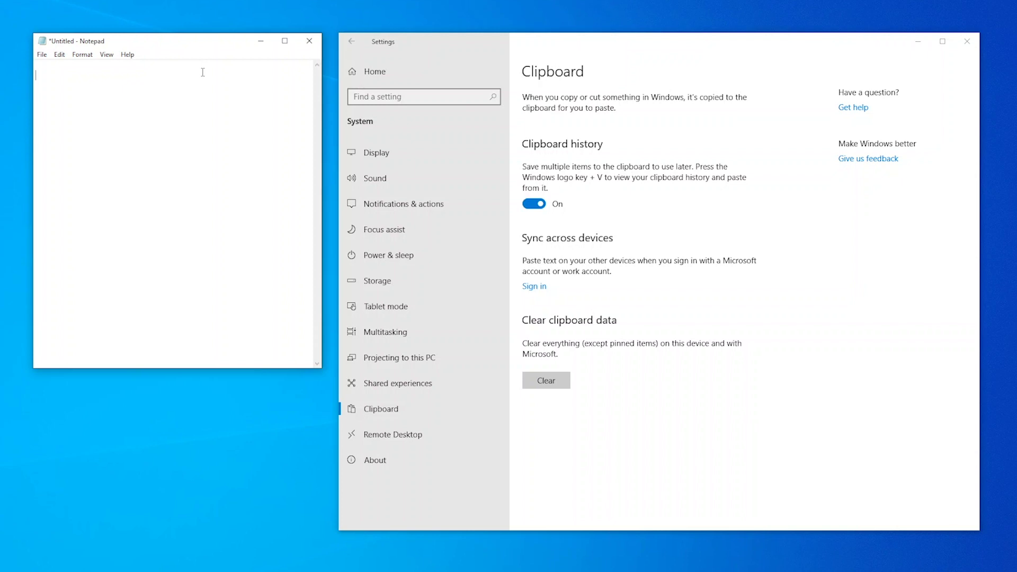
Paste the plugable.com, blogs.windows.com and support.microsoft.com links from clipboard history onto separate lines.
{"action": "key", "text": "super+v"}
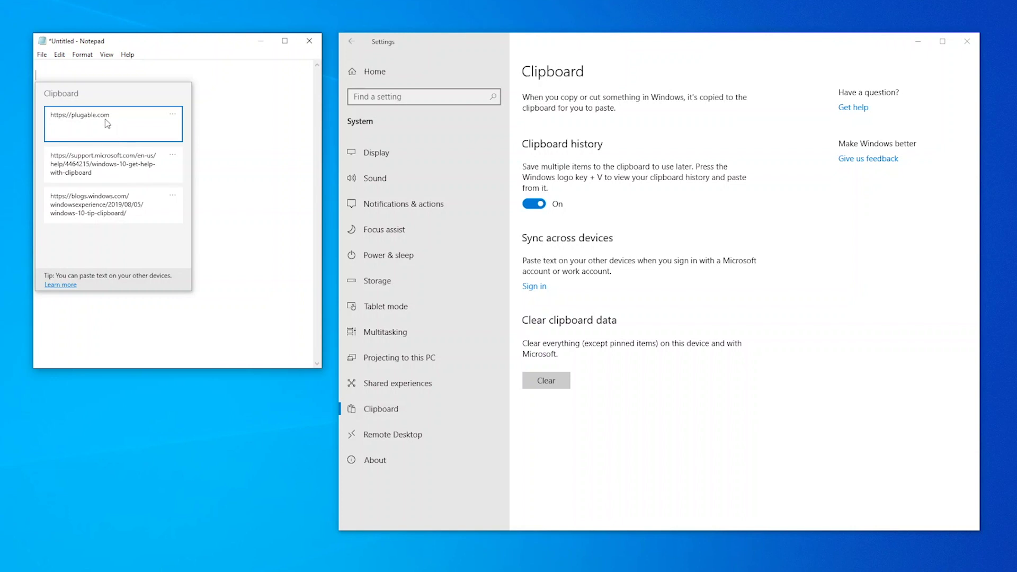
{"action": "left_click", "coordinate": [106, 123]}
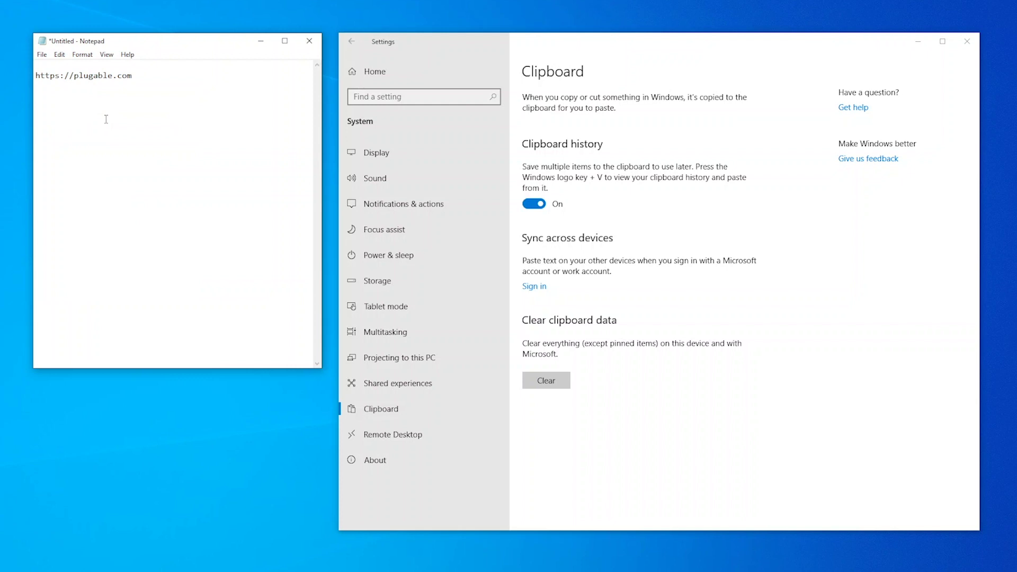
{"action": "key", "text": "Return"}
{"action": "key", "text": "super+v"}
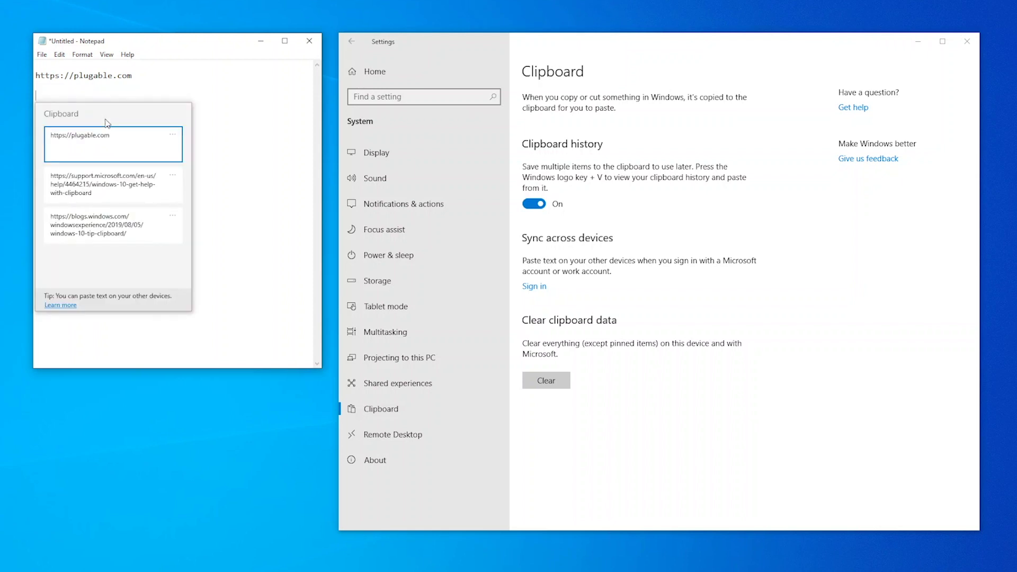
{"action": "left_click", "coordinate": [106, 228]}
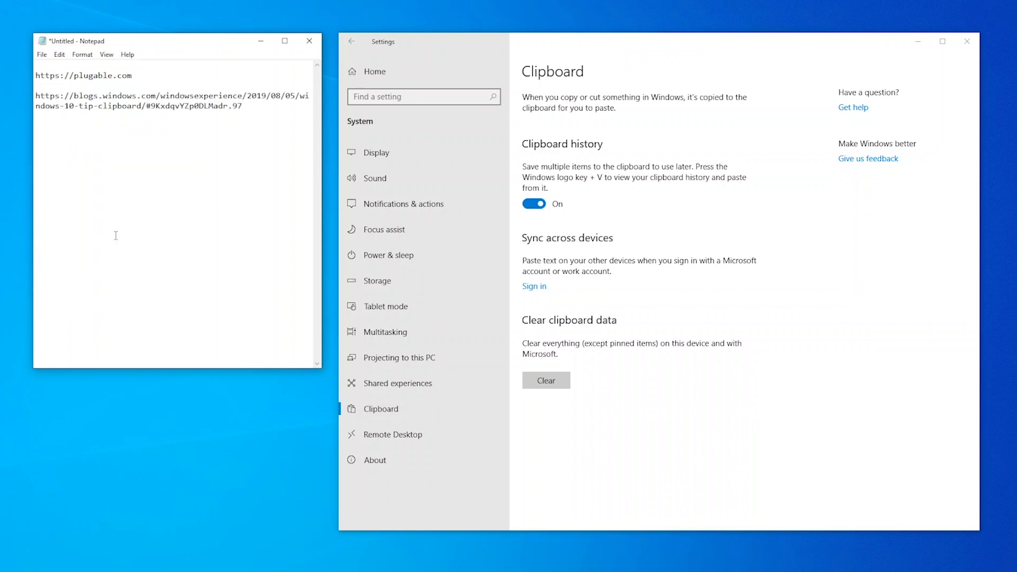
{"action": "key", "text": "Return"}
{"action": "key", "text": "Return"}
{"action": "key", "text": "super+v"}
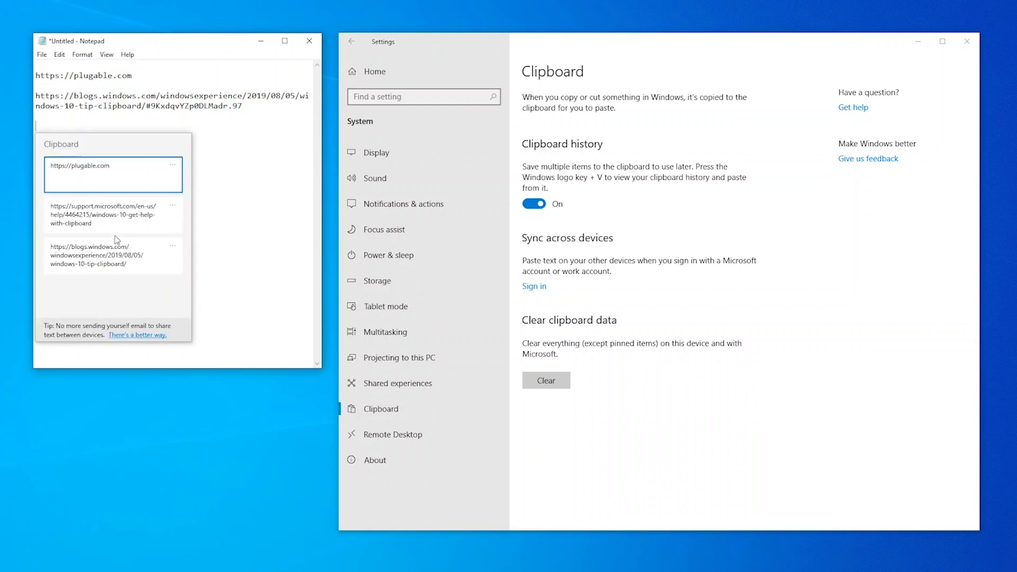
{"action": "left_click", "coordinate": [131, 215]}
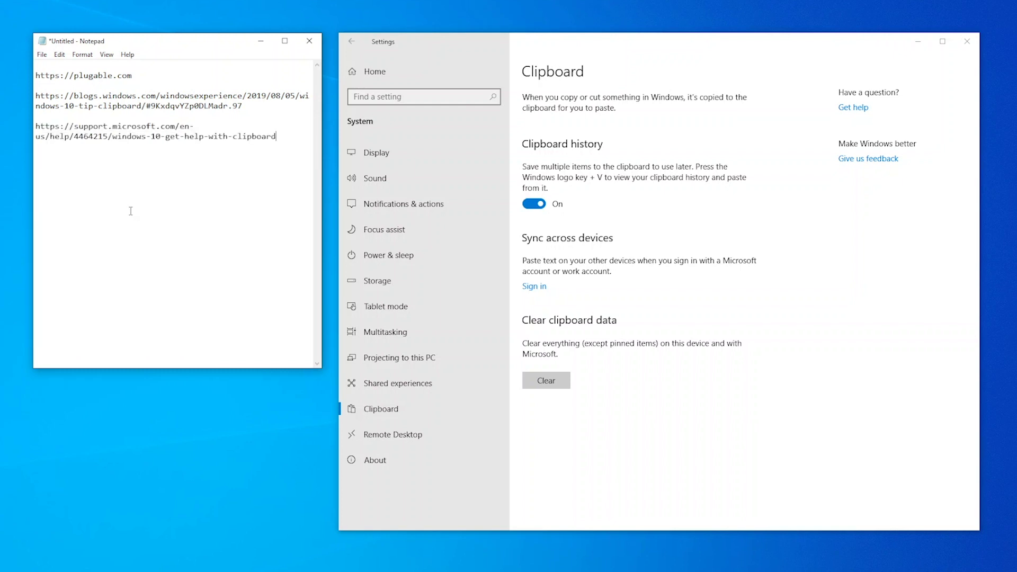
{"action": "key", "text": "Return"}
Pin the support.microsoft.com entry in clipboard history and clear all other entries.
{"action": "key", "text": "super+v"}
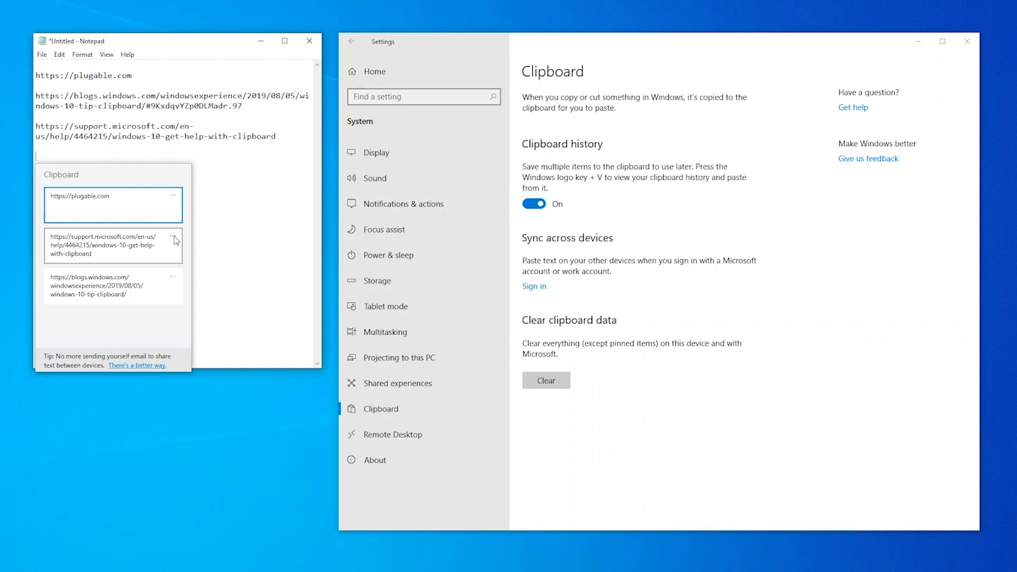
{"action": "left_click", "coordinate": [173, 237]}
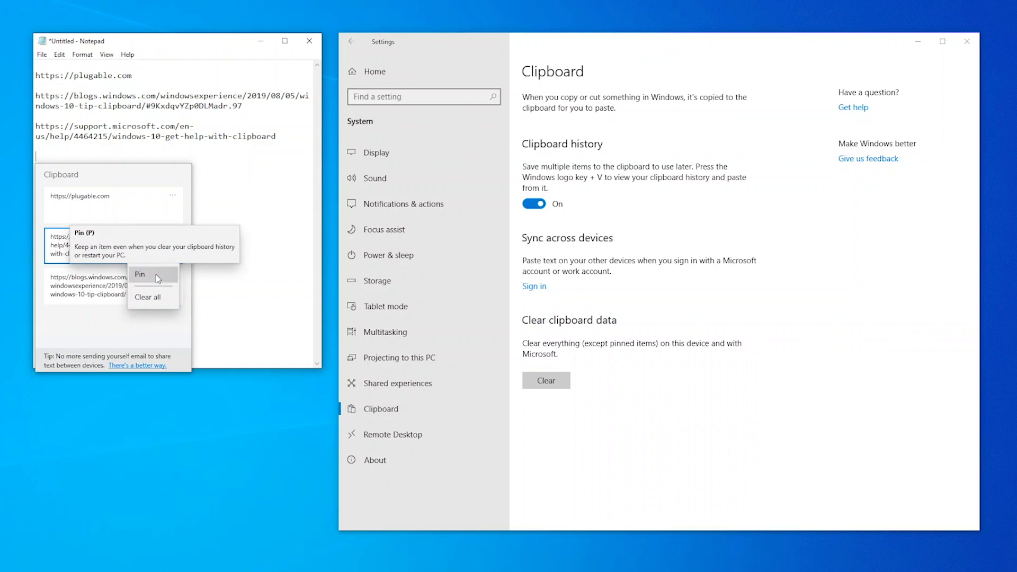
{"action": "left_click", "coordinate": [155, 275]}
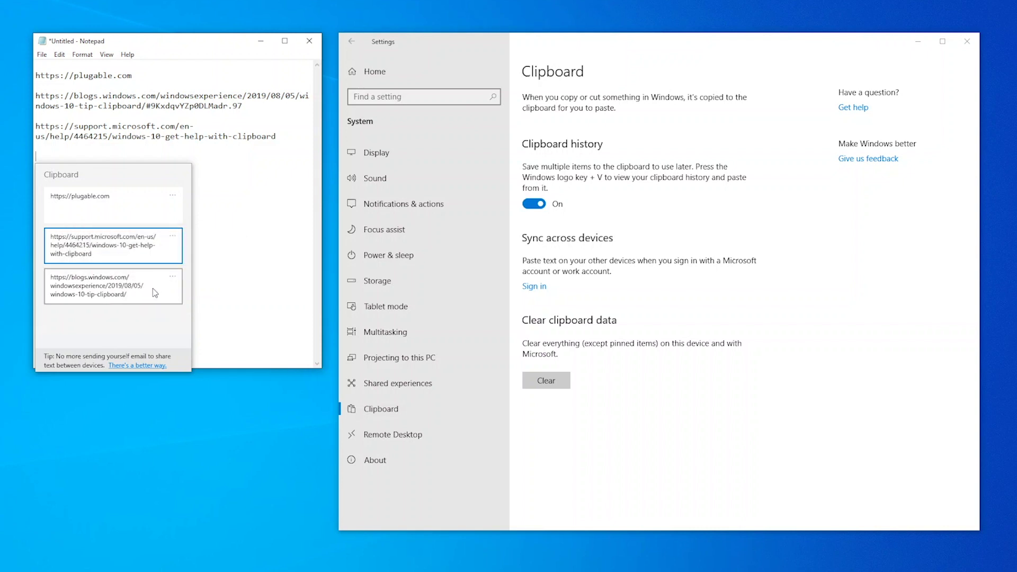
{"action": "left_click", "coordinate": [174, 278]}
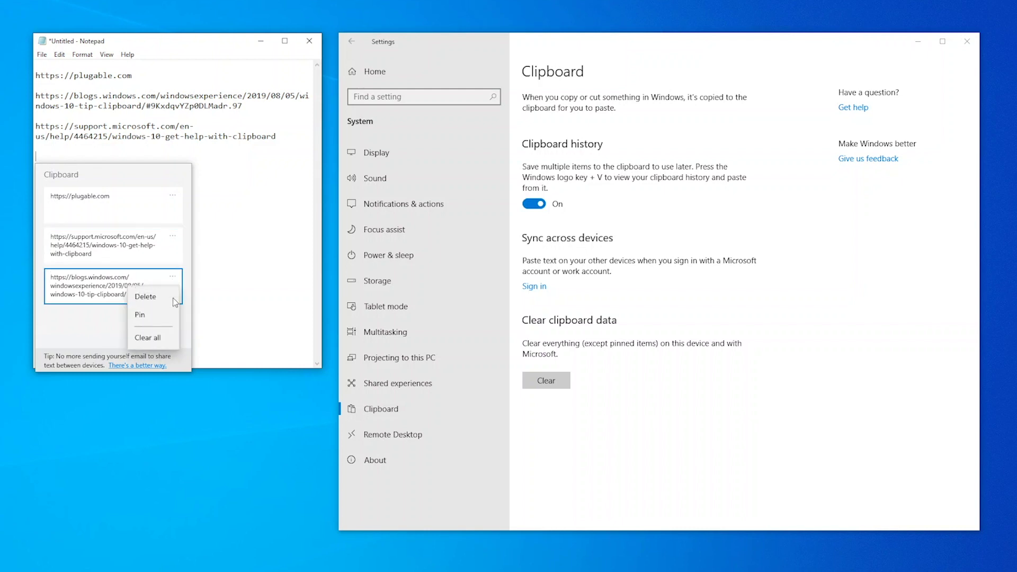
{"action": "left_click", "coordinate": [164, 338]}
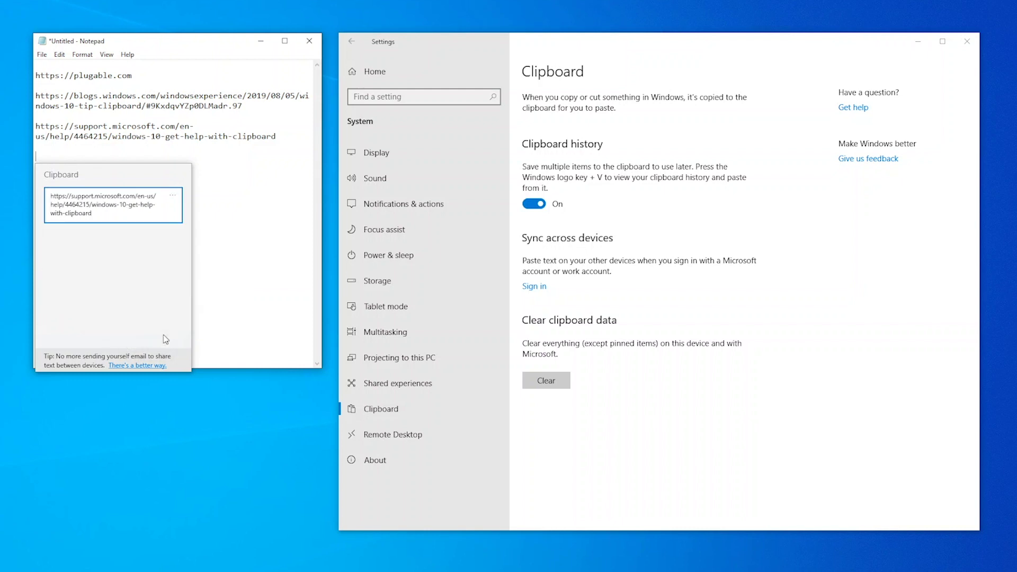